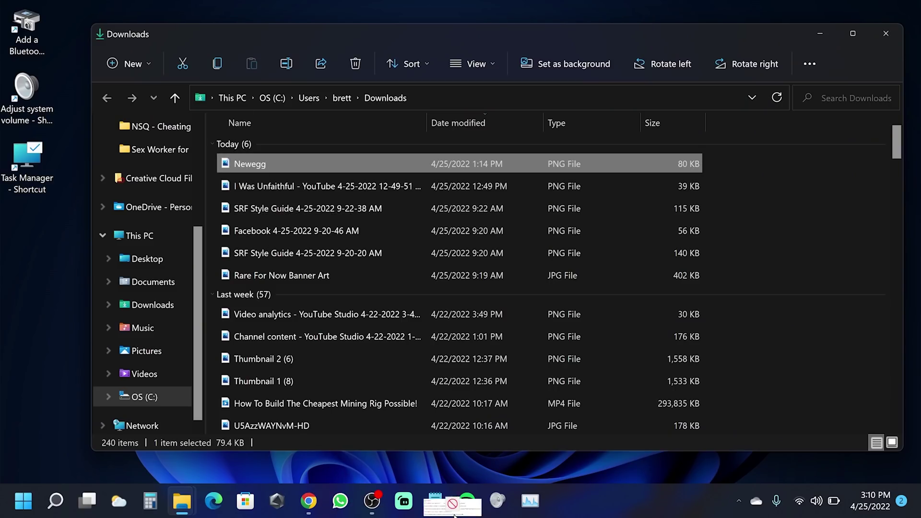
# Step: Create a new folder on the desktop and select the God Mode GUID line in Notepad
pyautogui.moveTo(459, 510); pyautogui.dragTo(379, 504)
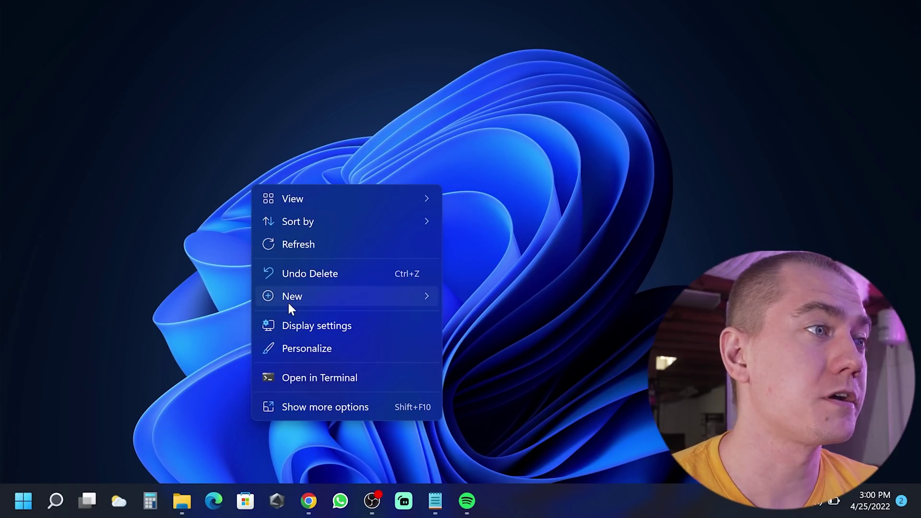
pyautogui.moveTo(288, 302)
pyautogui.click(476, 72)
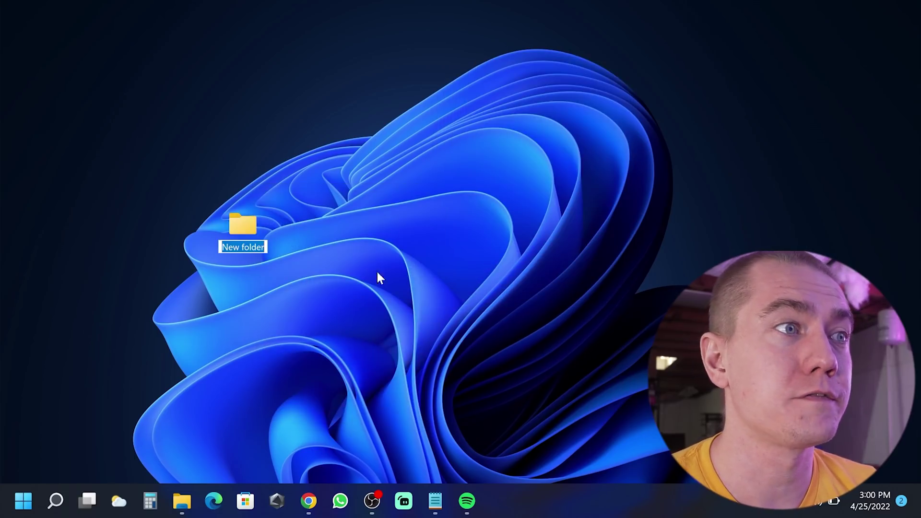
pyautogui.hotkey('alt', 'Tab')
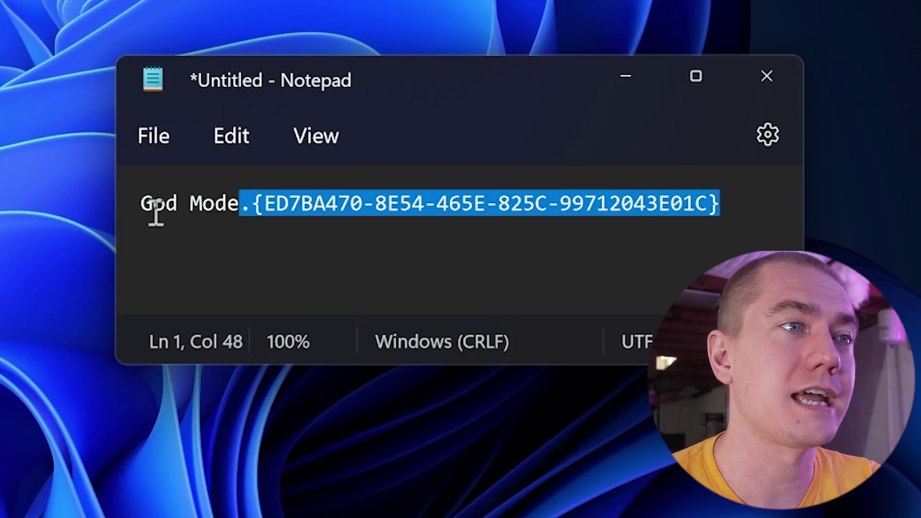
pyautogui.click(156, 214)
pyautogui.hotkey('ctrl', 'a')
pyautogui.hotkey('ctrl', 'c')
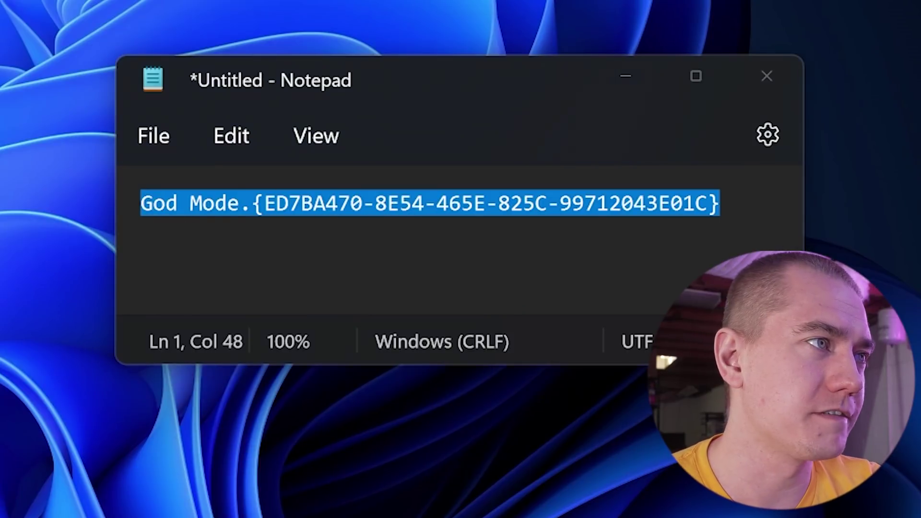
# Step: Rename the folder to {ED7BA470-8E54-465E-825C-99712043E01C} and open its 204-task list
pyautogui.rightClick(0, 72)
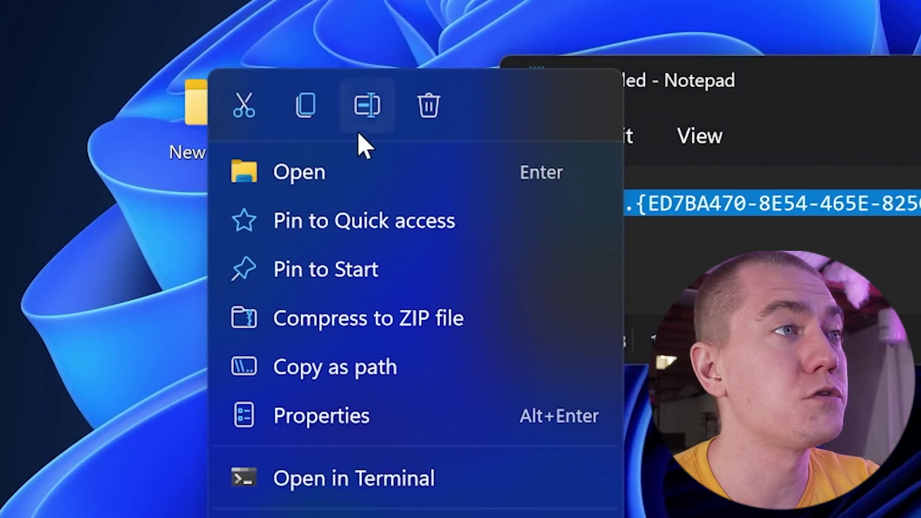
pyautogui.click(366, 121)
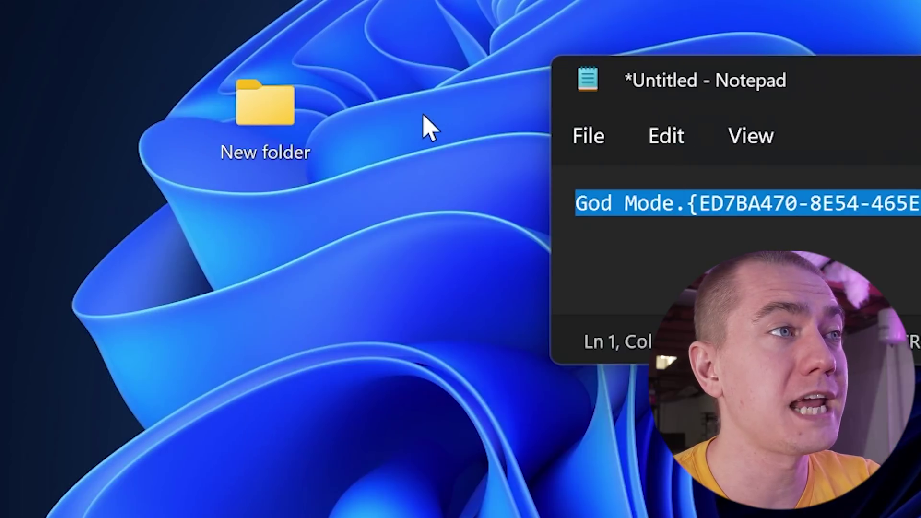
pyautogui.hotkey('ctrl', 'v')
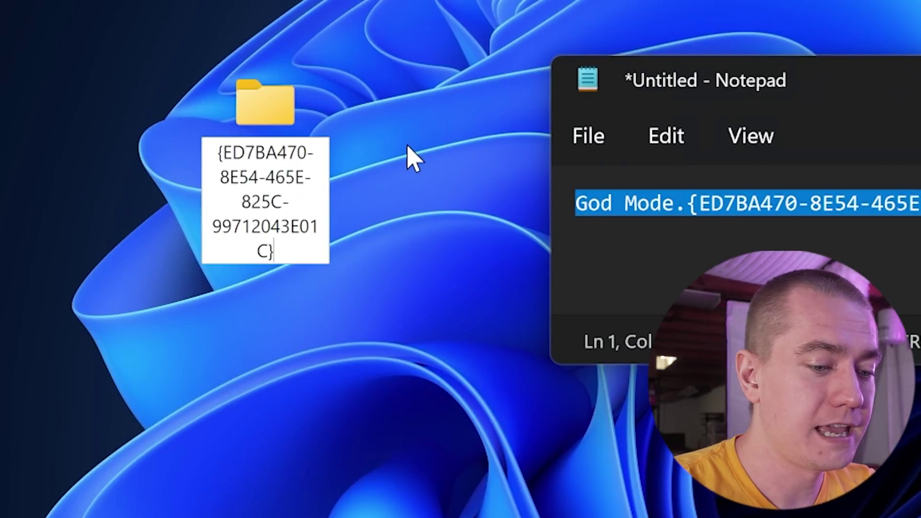
pyautogui.press('Return')
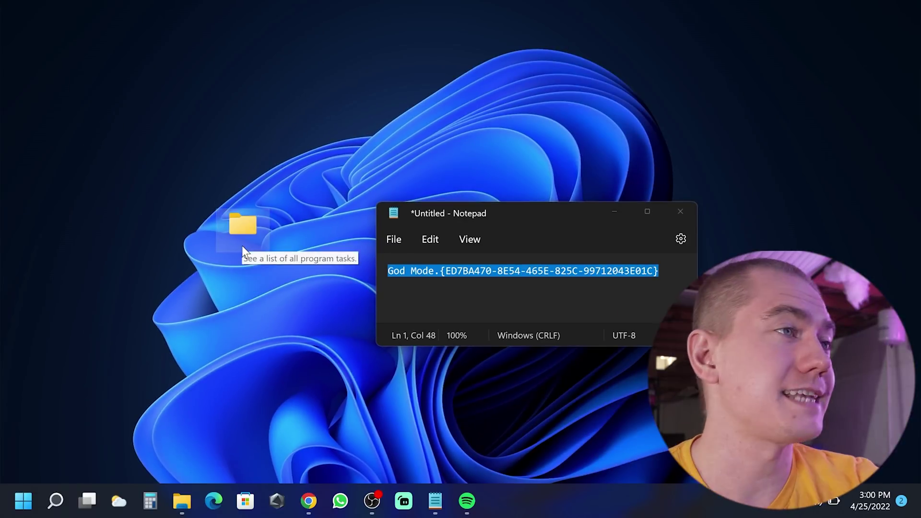
pyautogui.doubleClick(241, 246)
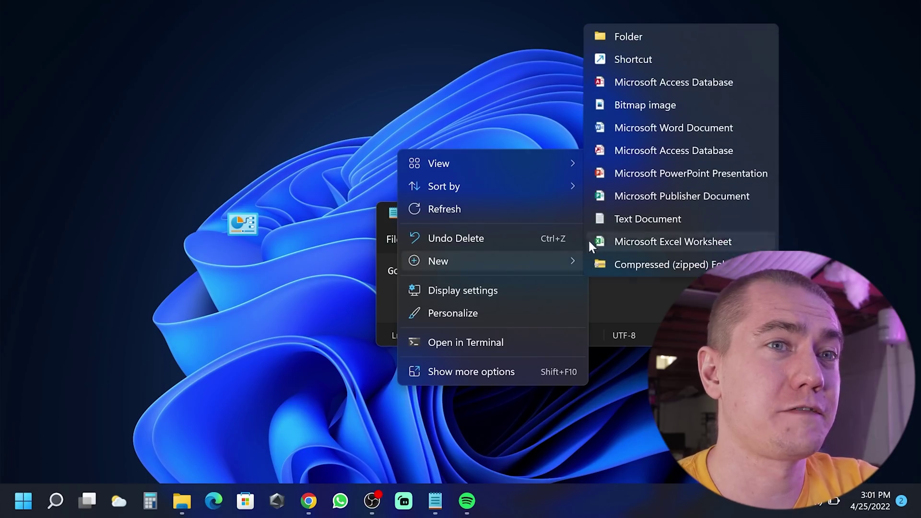
# Step: Create a desktop folder named 'big ole poopy mcbuttface nuggetmuncher' plus the pasted GUID, then open it
pyautogui.click(644, 34)
pyautogui.write('big o')
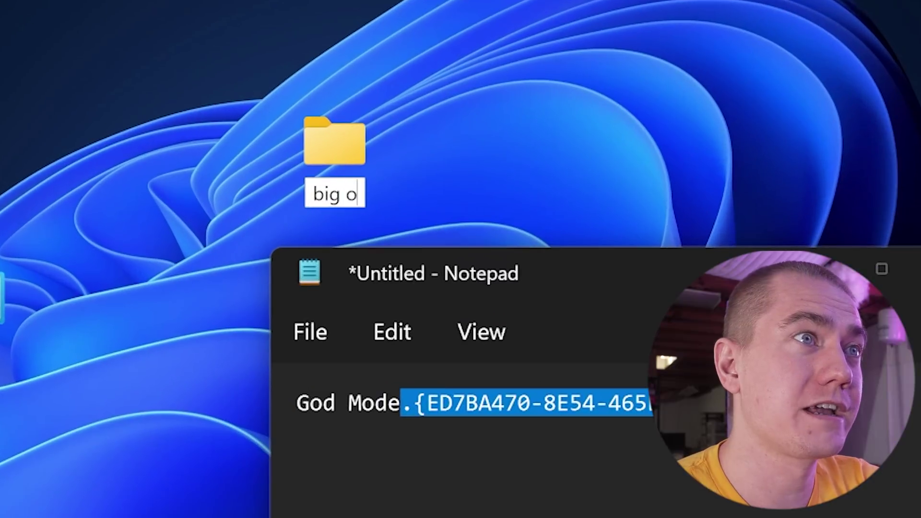
pyautogui.write('le poopy mcbuttfa')
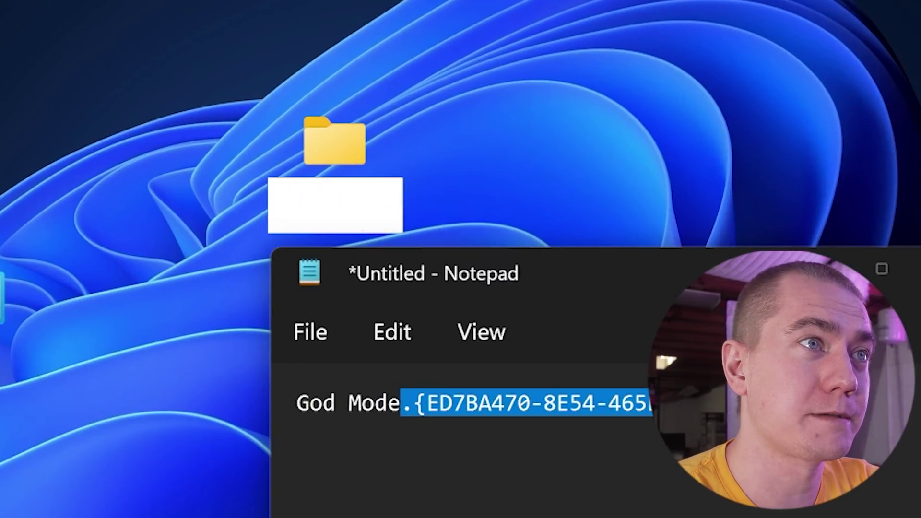
pyautogui.write('ce nuggetm')
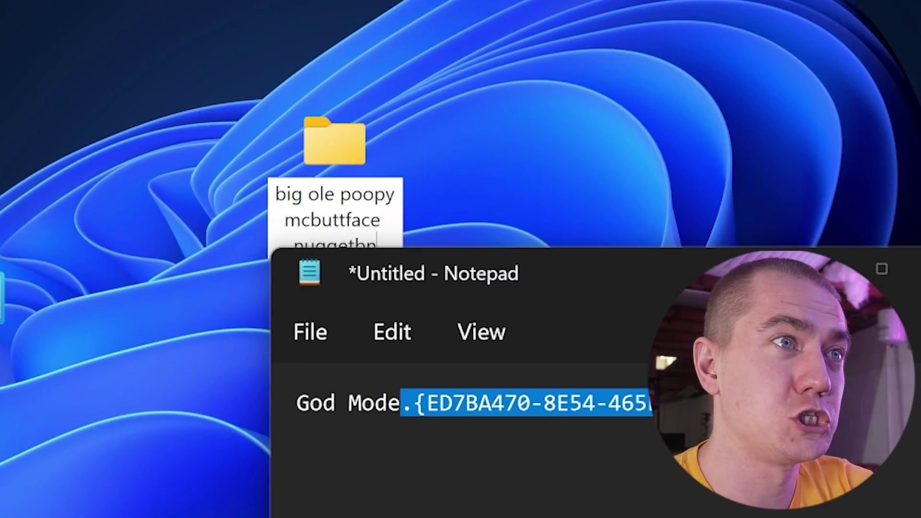
pyautogui.write('uncher')
pyautogui.write('.{ED7BA470-8E54-465E-825C-99712043E01C}')
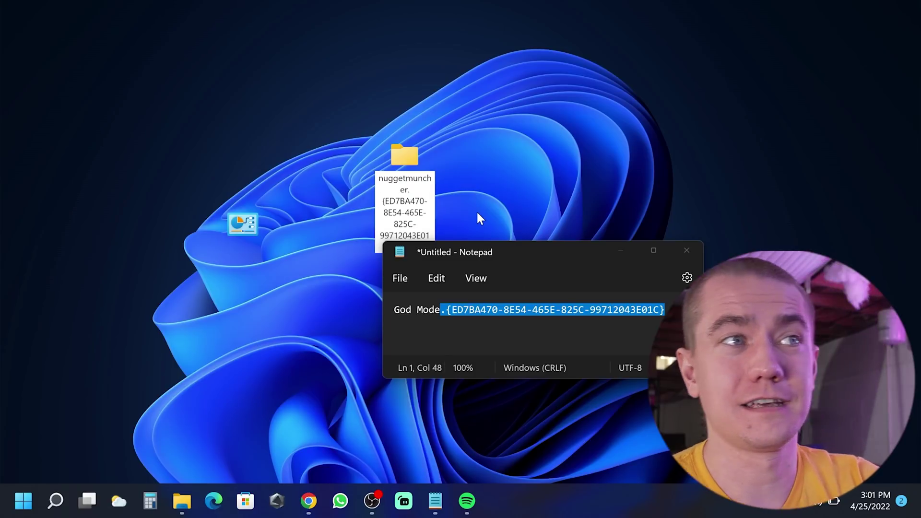
pyautogui.press('Return')
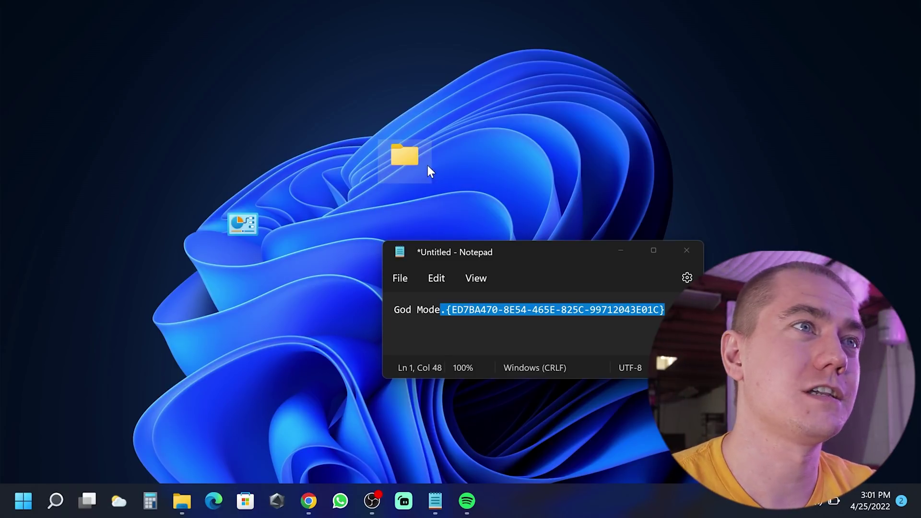
pyautogui.doubleClick(412, 166)
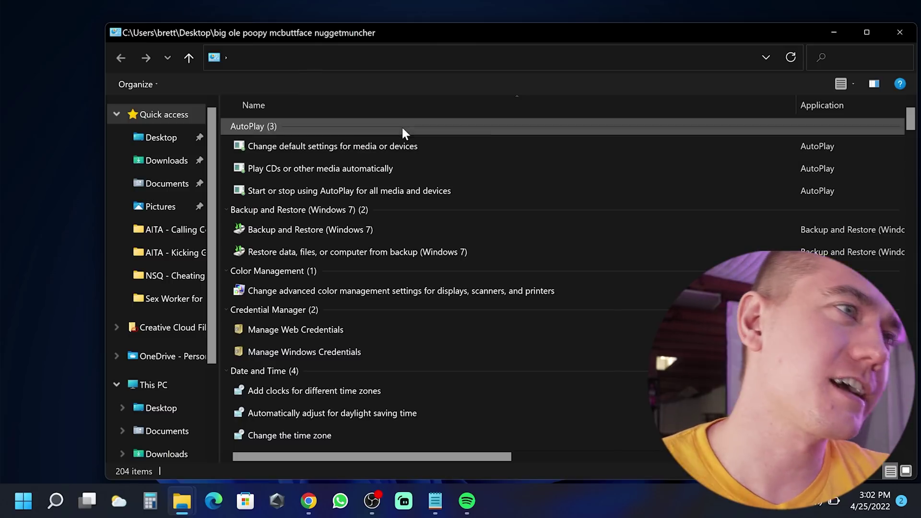
# Step: Maximize the God Mode window and preview the Change the time zone task, closing it unchanged
pyautogui.doubleClick(763, 26)
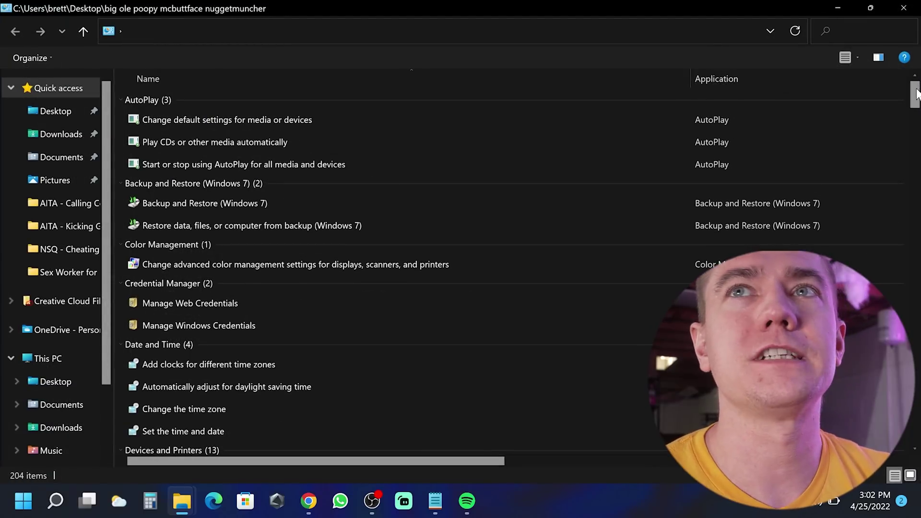
pyautogui.scroll(-3, 768, 92)
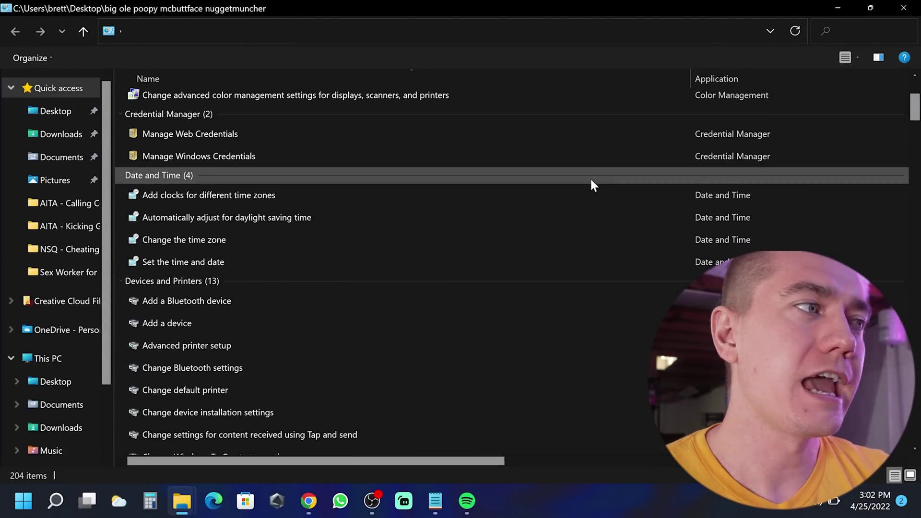
pyautogui.click(417, 248)
pyautogui.doubleClick(415, 244)
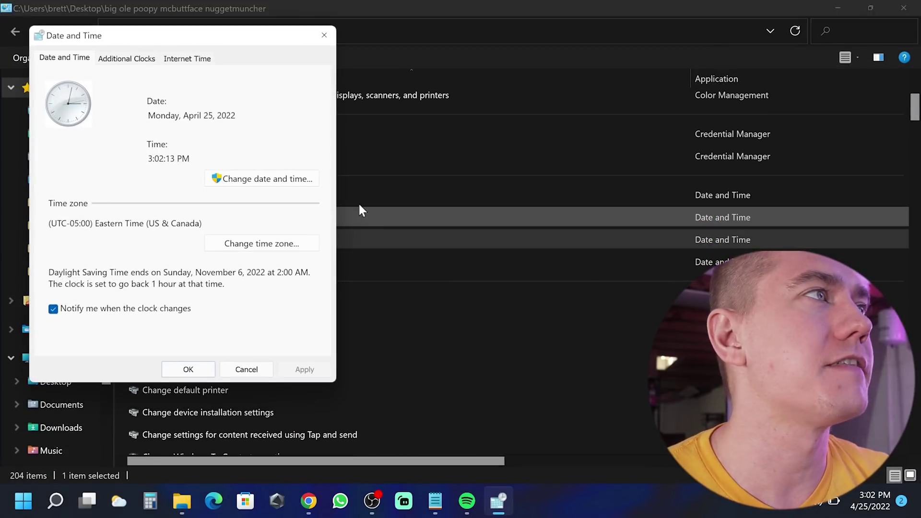
pyautogui.click(243, 371)
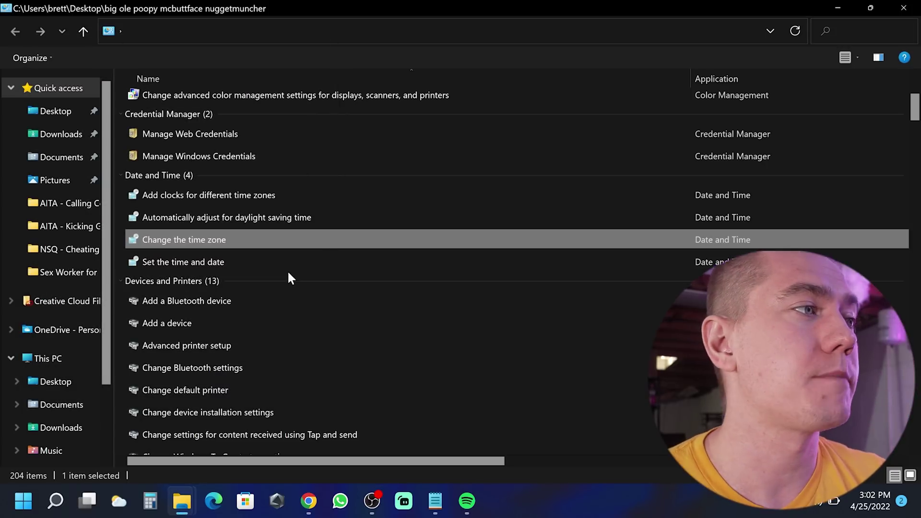
# Step: Place an Add a Bluetooth device shortcut on the desktop and minimize the God Mode window
pyautogui.rightClick(222, 303)
pyautogui.click(253, 335)
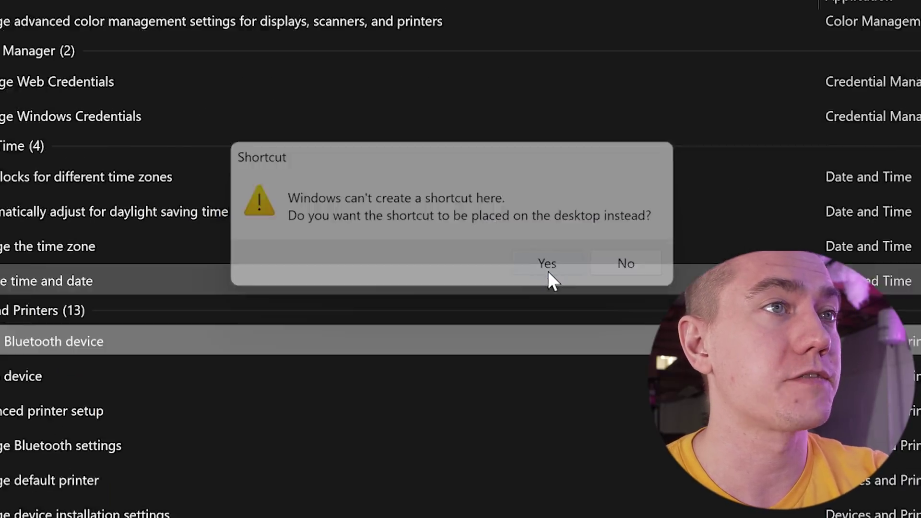
pyautogui.click(578, 283)
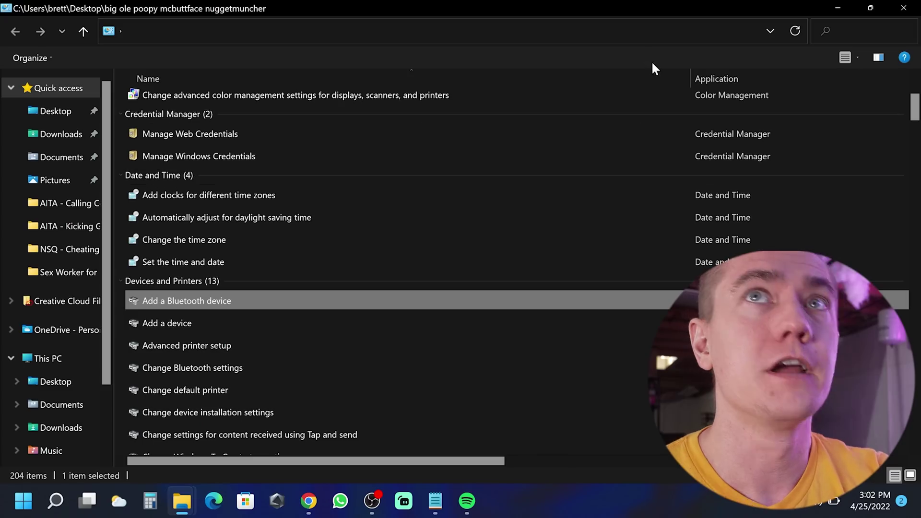
pyautogui.click(843, 9)
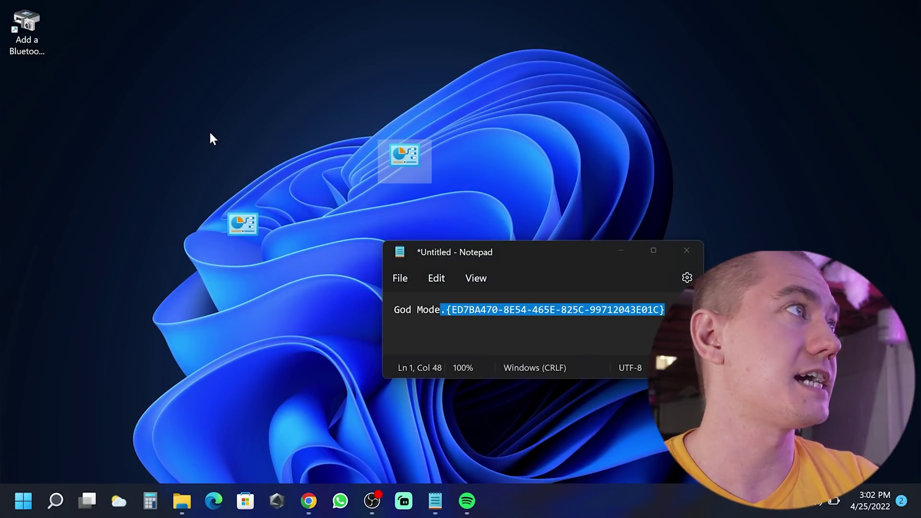
# Step: Launch the Add a device wizard from the Bluetooth desktop shortcut, then close it
pyautogui.doubleClick(36, 50)
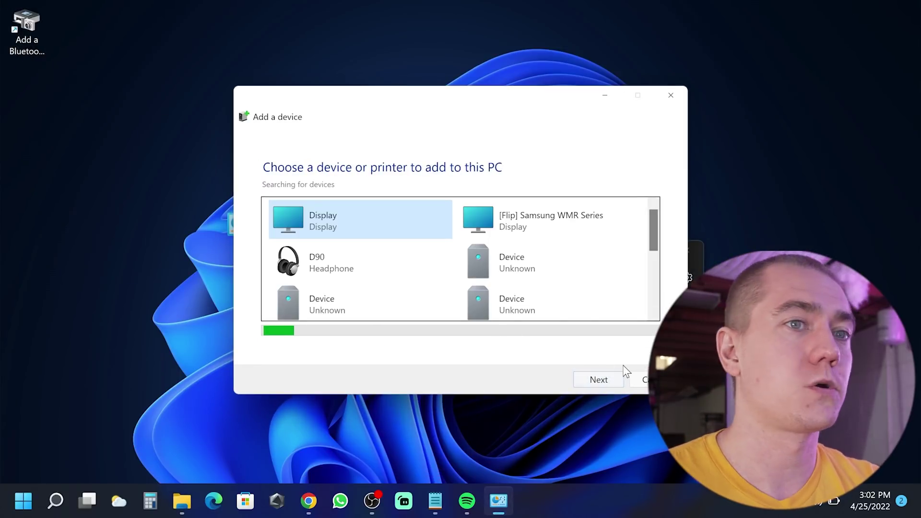
pyautogui.click(639, 380)
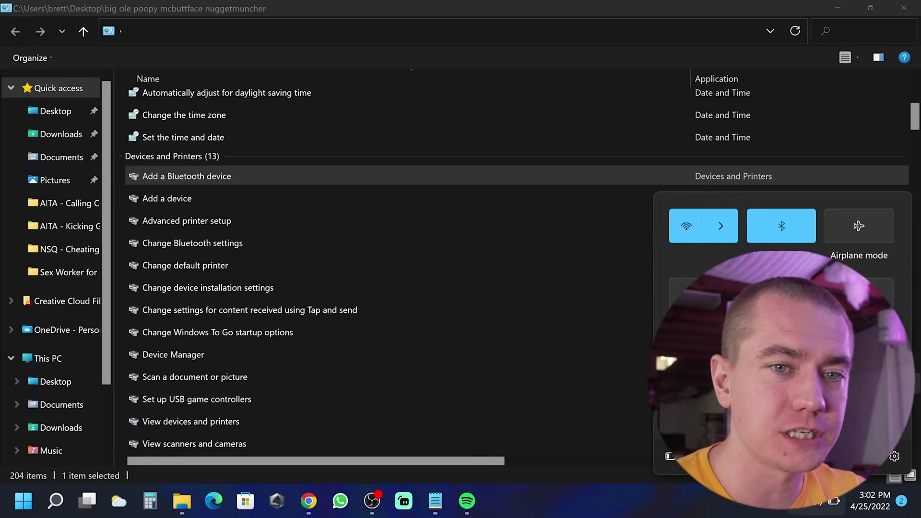
pyautogui.press('ctrl+super+v')
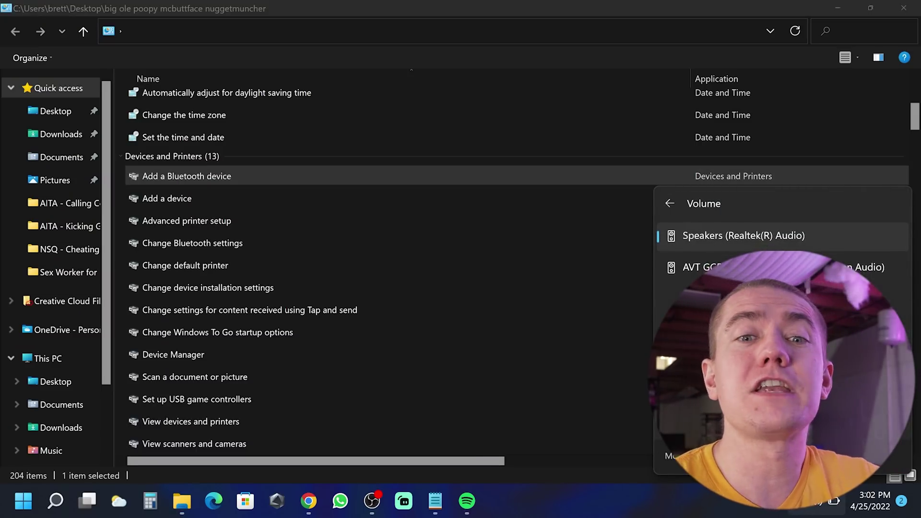
pyautogui.click(686, 456)
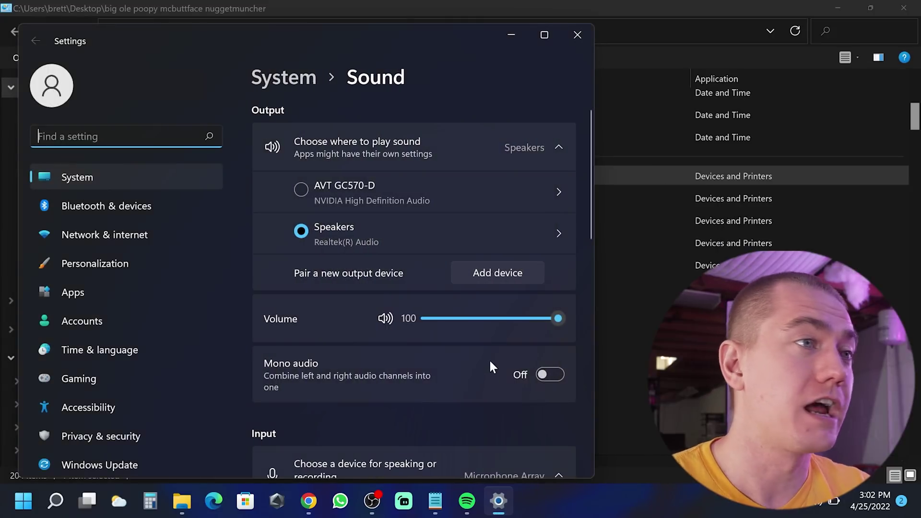
pyautogui.scroll(-2, 489, 359)
pyautogui.scroll(-3, 394, 239)
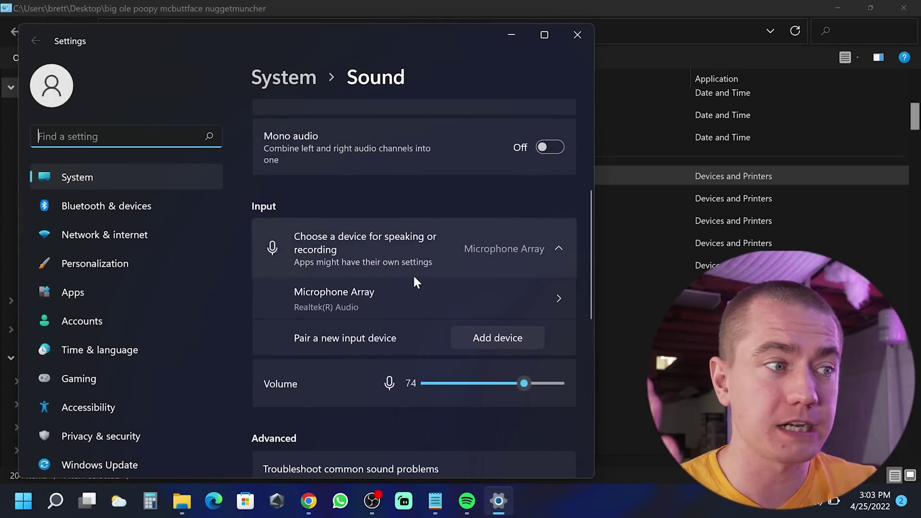
pyautogui.scroll(5, 531, 164)
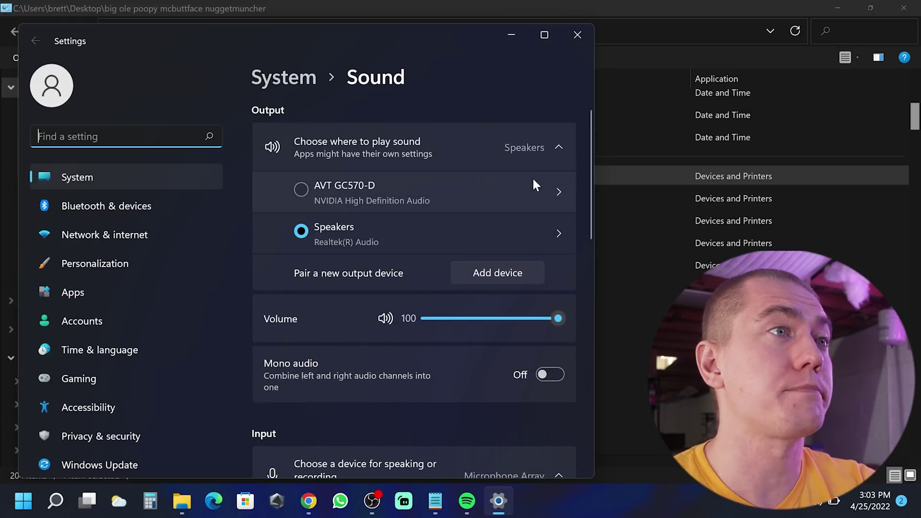
pyautogui.click(572, 32)
# Step: Scroll to Sound and preview Adjust system volume, then close the Volume Mixer
pyautogui.scroll(-5, 412, 196)
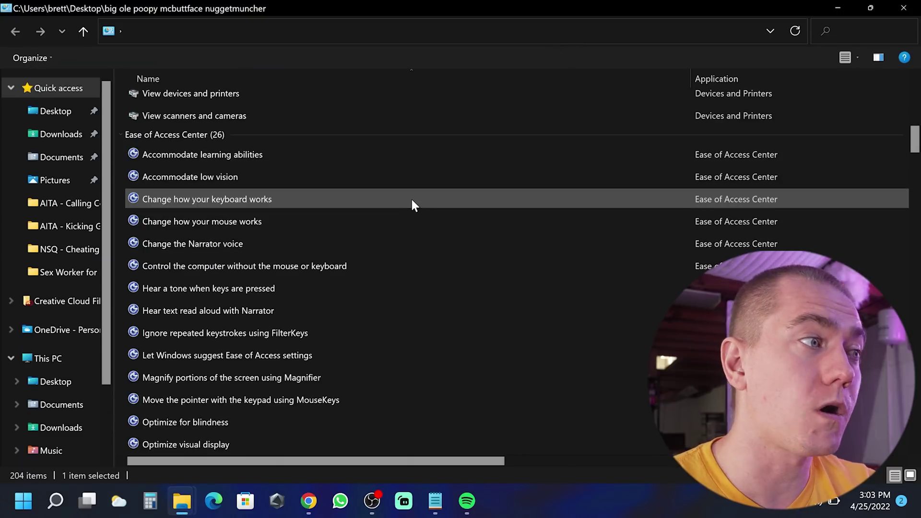
pyautogui.scroll(-10, 415, 204)
pyautogui.scroll(-15, 418, 204)
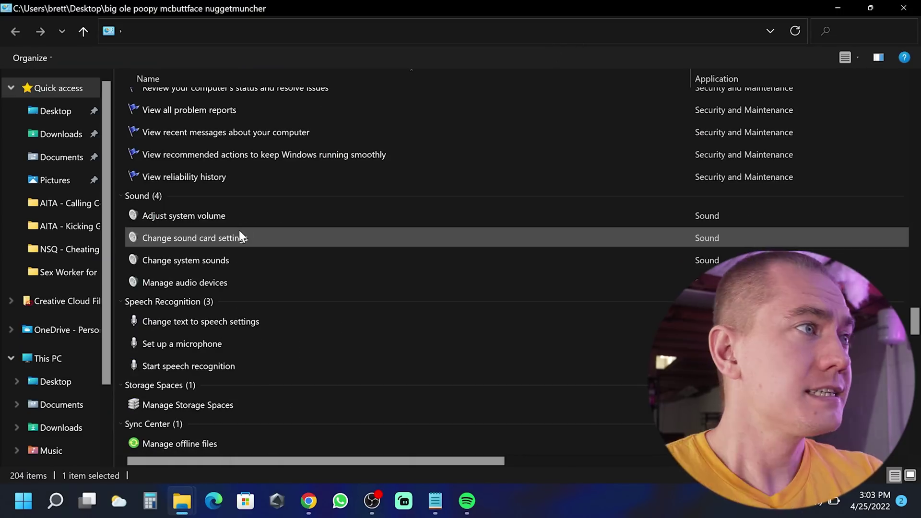
pyautogui.doubleClick(232, 217)
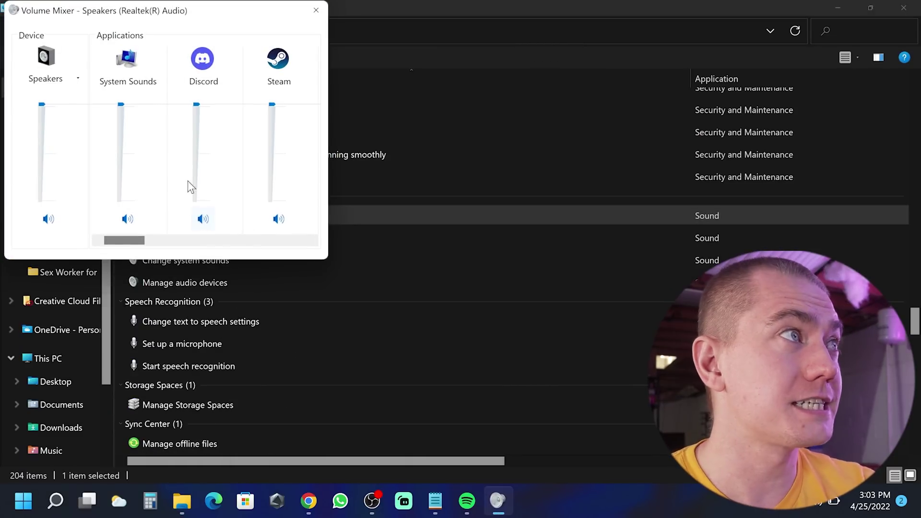
pyautogui.moveTo(142, 246); pyautogui.dragTo(311, 38)
pyautogui.click(321, 14)
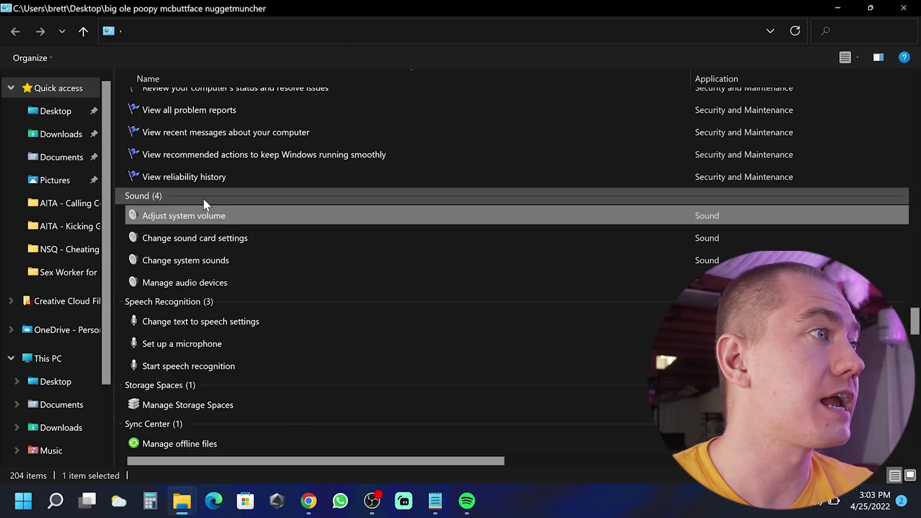
# Step: Create an Adjust system volume desktop shortcut and confirm it opens the Volume Mixer
pyautogui.rightClick(206, 217)
pyautogui.click(235, 248)
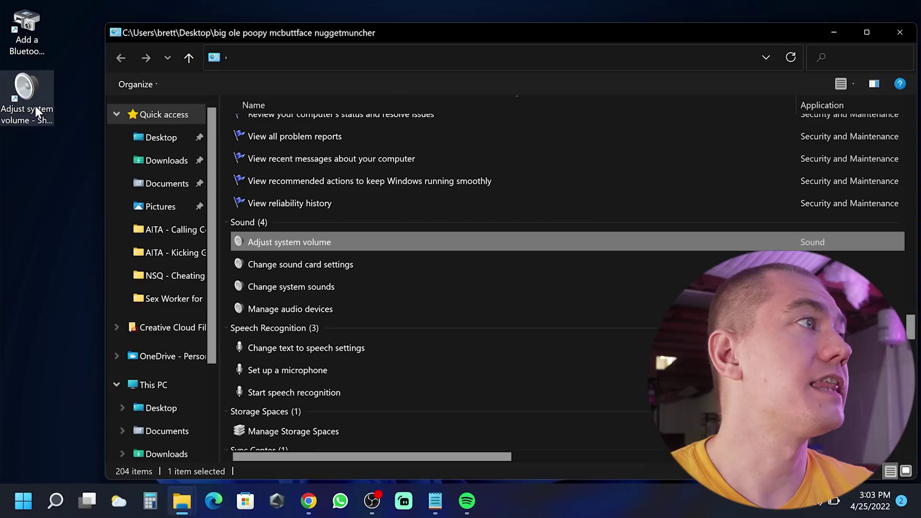
pyautogui.doubleClick(35, 106)
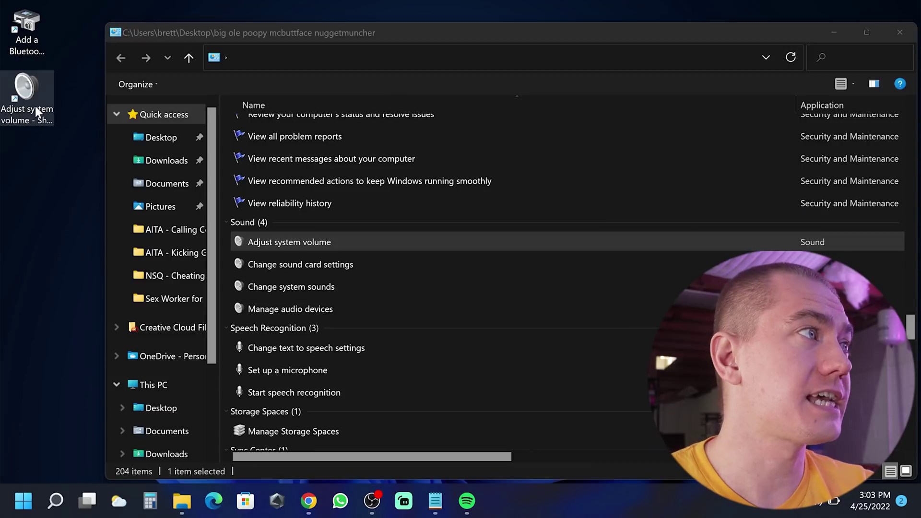
pyautogui.click(309, 15)
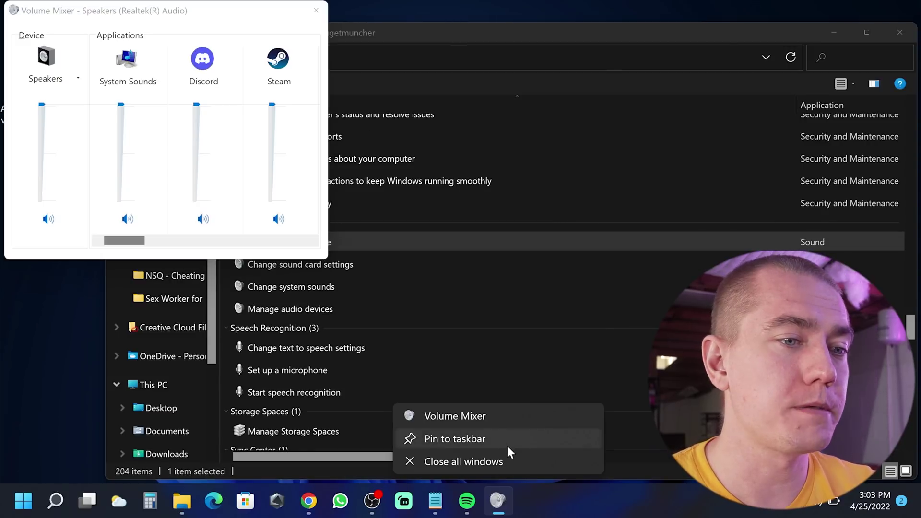
pyautogui.click(314, 40)
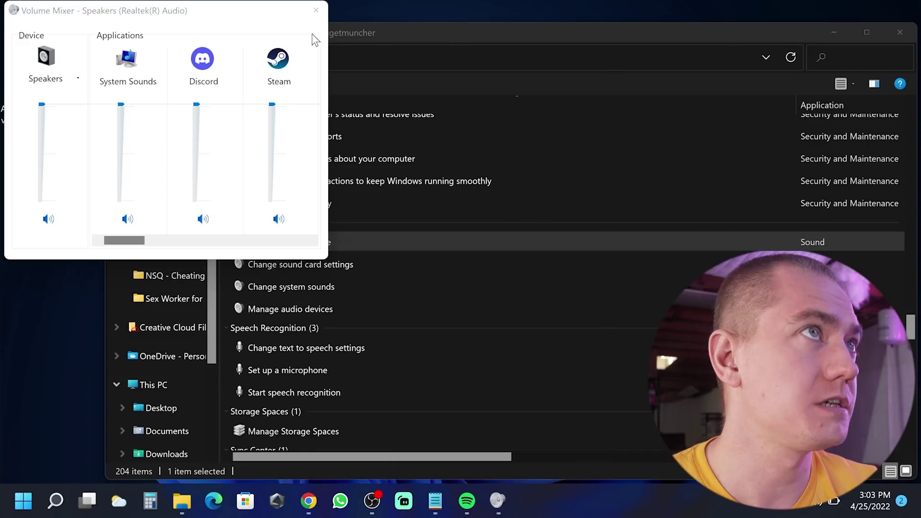
pyautogui.click(317, 15)
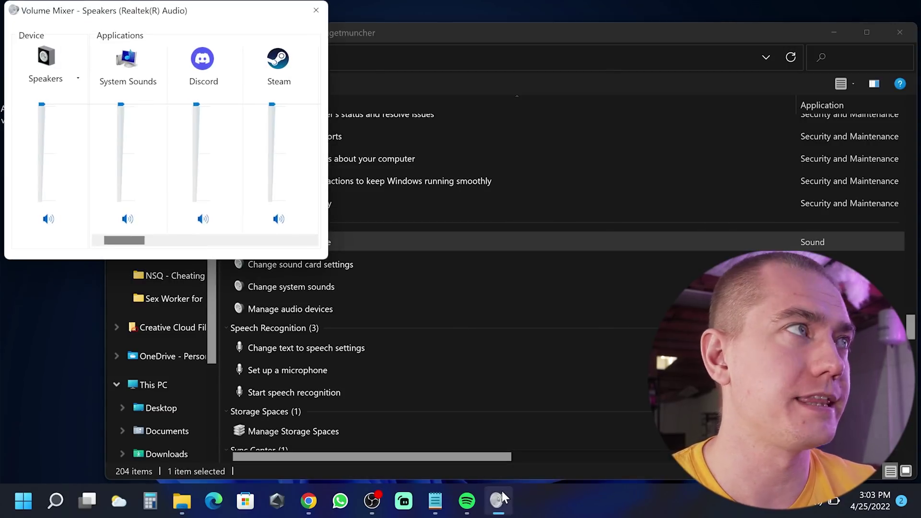
pyautogui.click(318, 10)
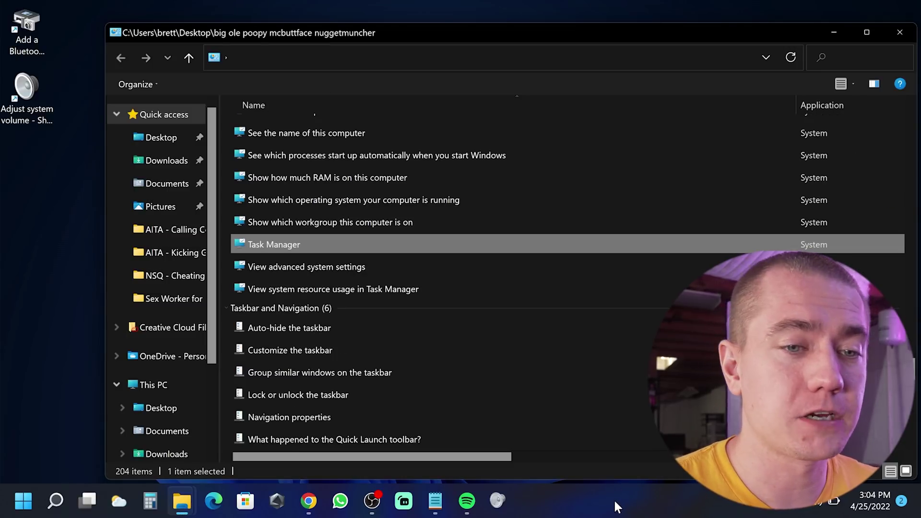
pyautogui.rightClick(614, 499)
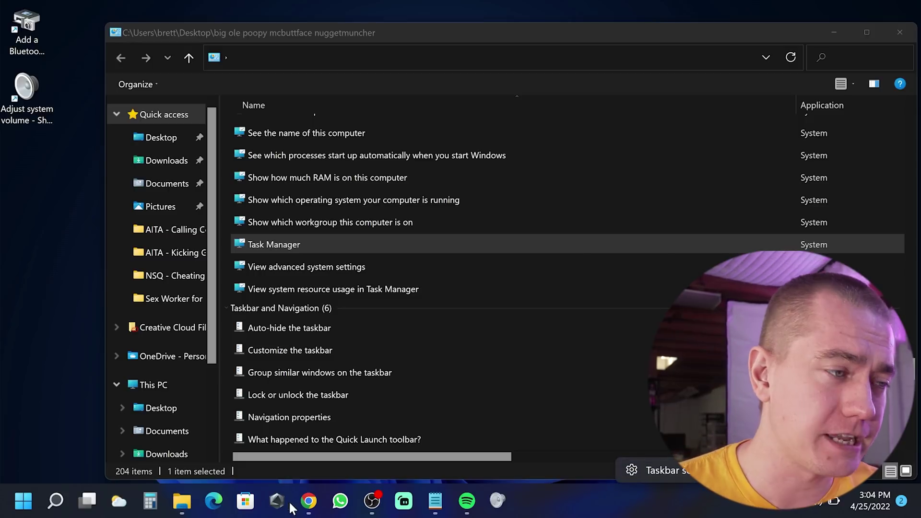
# Step: Launch Task Manager with Ctrl+Shift+Esc to check it, then close it
pyautogui.click(516, 497)
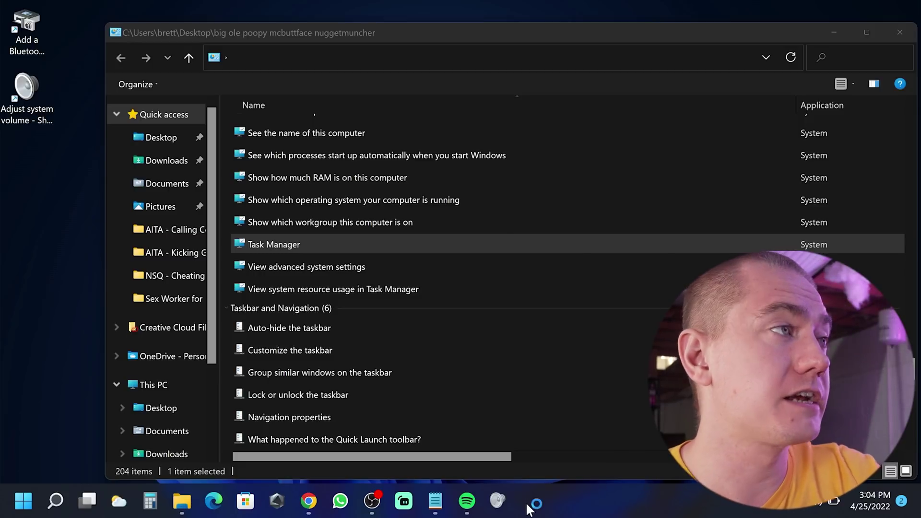
pyautogui.hotkey('ctrl', 'shift', 'Escape')
pyautogui.click(513, 22)
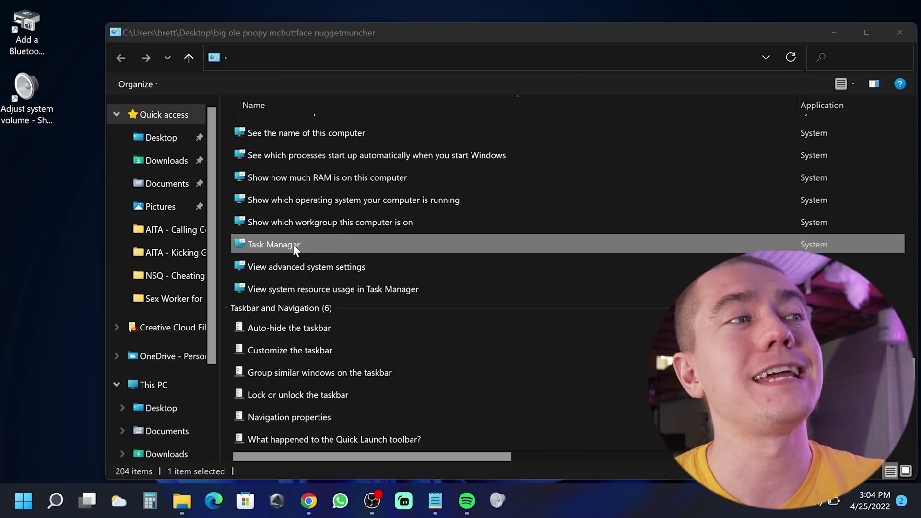
# Step: Place a Task Manager shortcut on the desktop and test that it opens Task Manager
pyautogui.rightClick(293, 244)
pyautogui.click(312, 270)
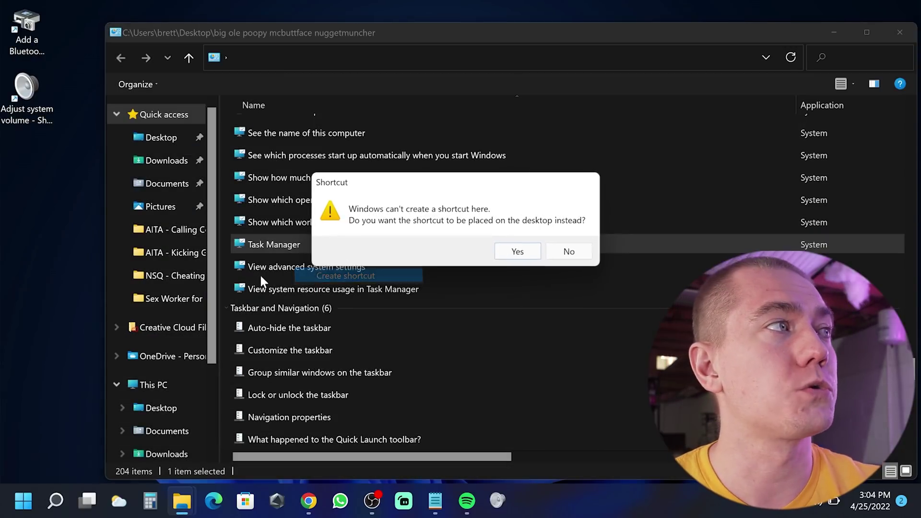
pyautogui.click(519, 251)
pyautogui.doubleClick(17, 166)
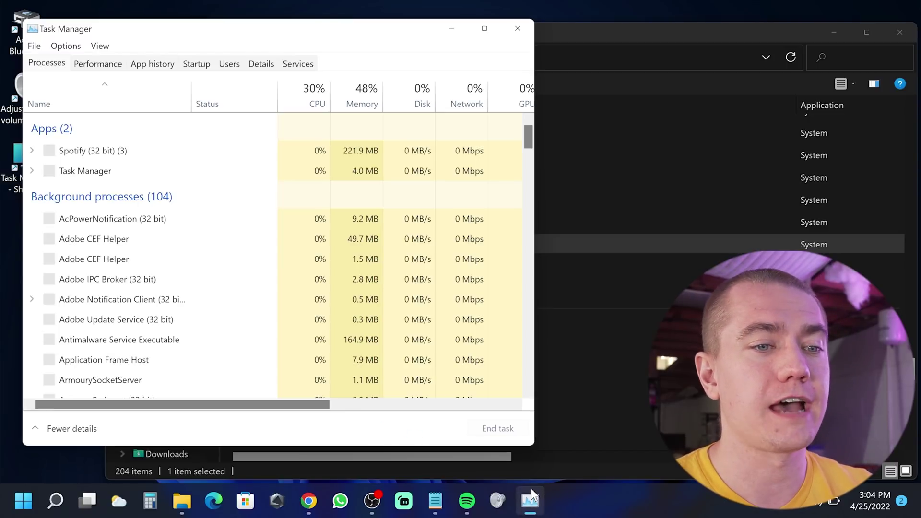
pyautogui.rightClick(531, 489)
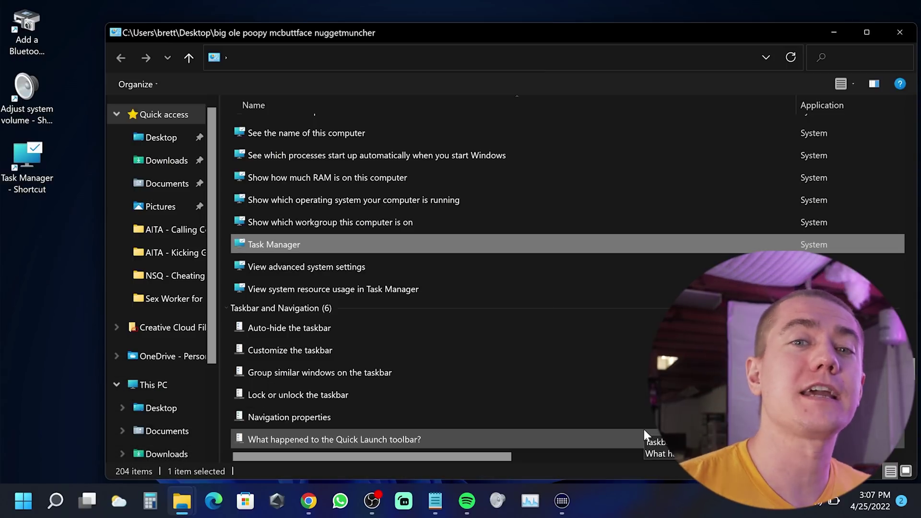
# Step: Give the bottom-right Stream Deck key an Open action launching Desktop's 'Adjust system volume - Shortcut'
pyautogui.click(563, 501)
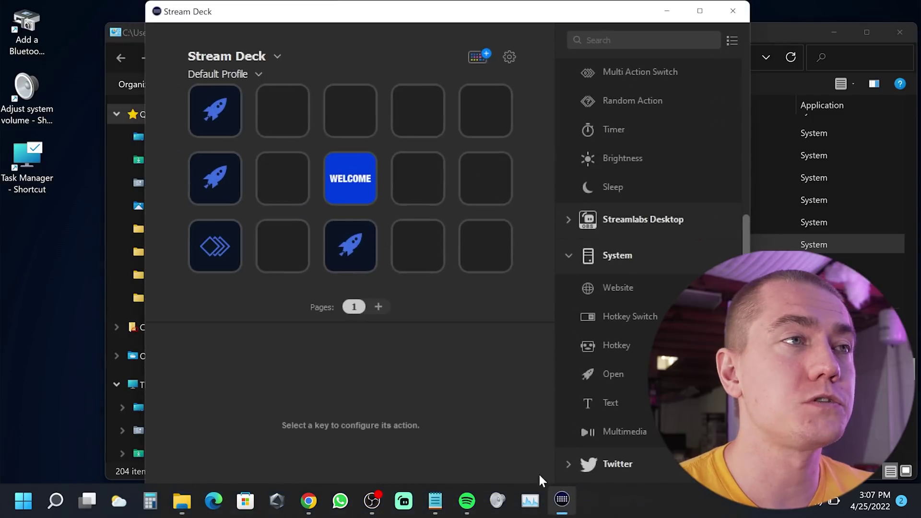
pyautogui.click(348, 252)
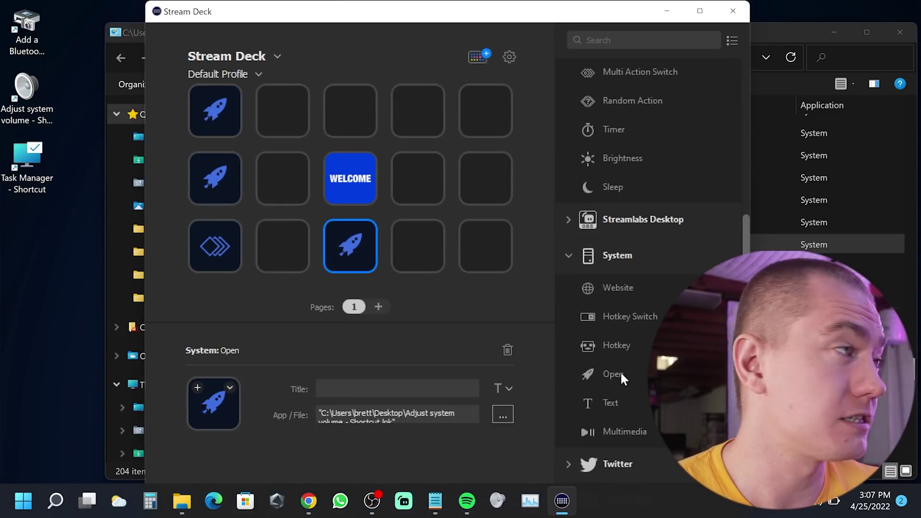
pyautogui.moveTo(620, 372); pyautogui.dragTo(487, 265)
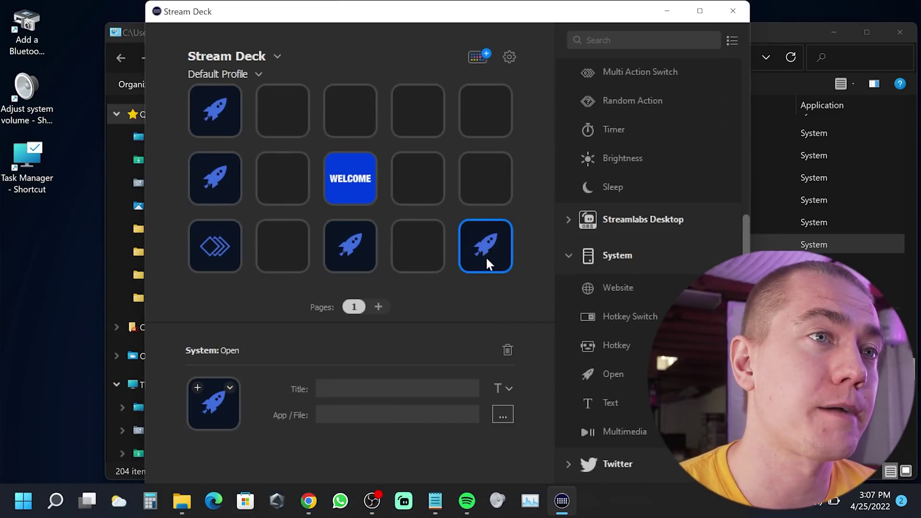
pyautogui.click(505, 414)
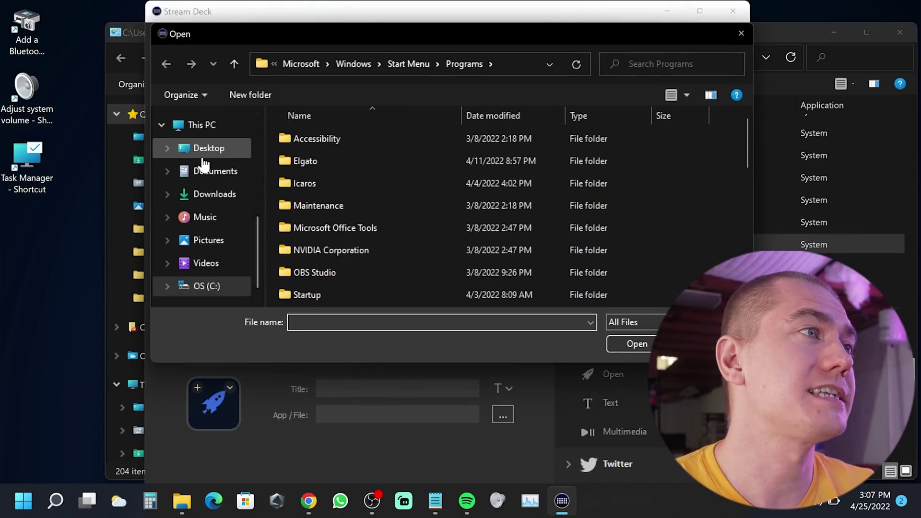
pyautogui.click(217, 195)
pyautogui.click(207, 147)
pyautogui.doubleClick(339, 207)
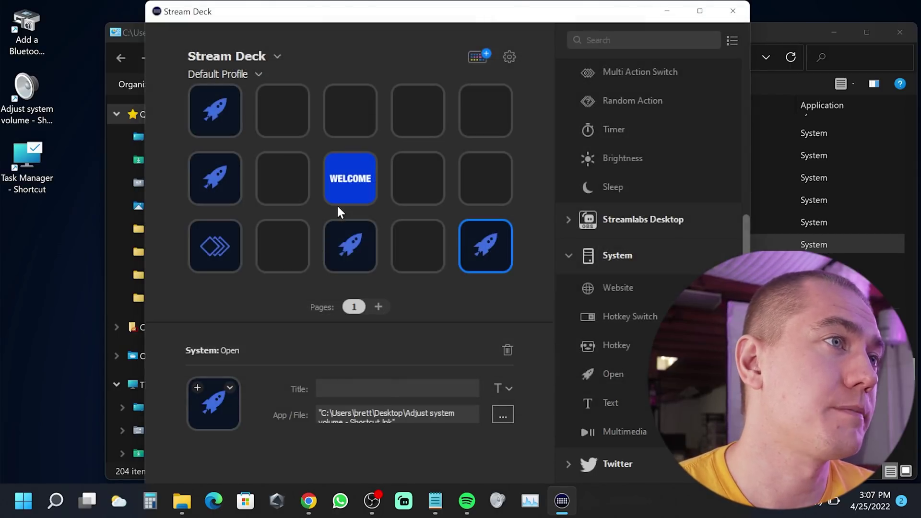